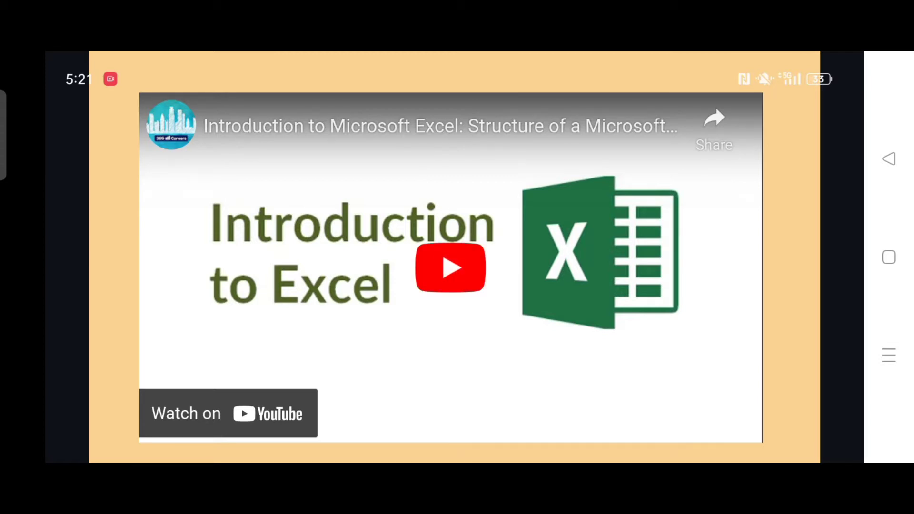
{"action": "left_click", "coordinate": [450, 268]}
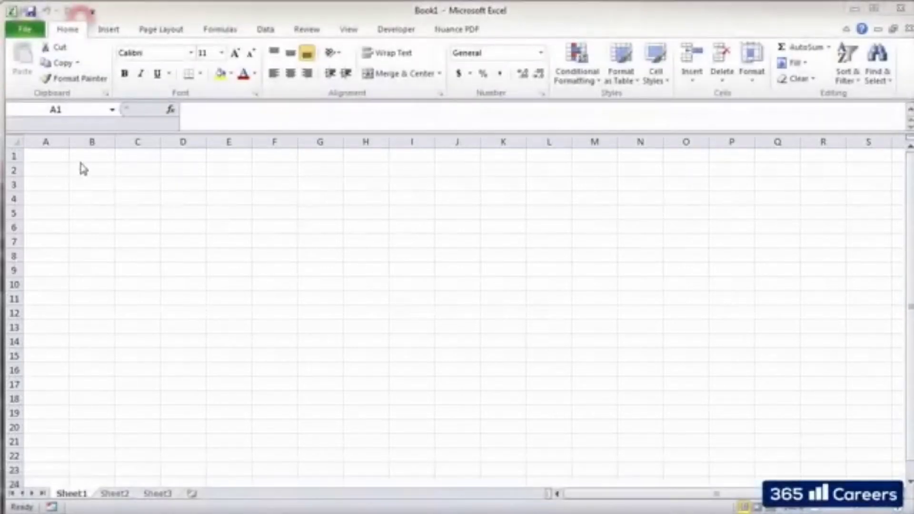
Step: Select cell A1 and move along row 1 to the last column of the worksheet
{"action": "left_click", "coordinate": [60, 156]}
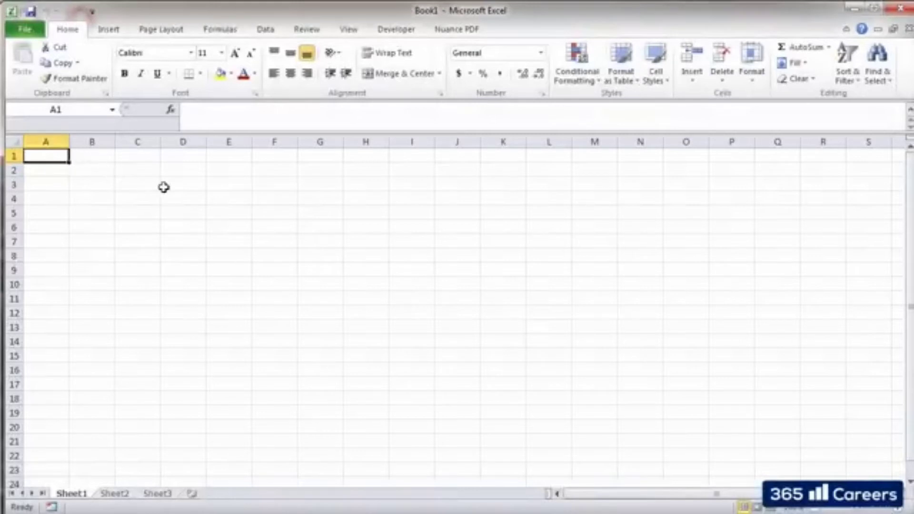
{"action": "key", "text": "Right"}
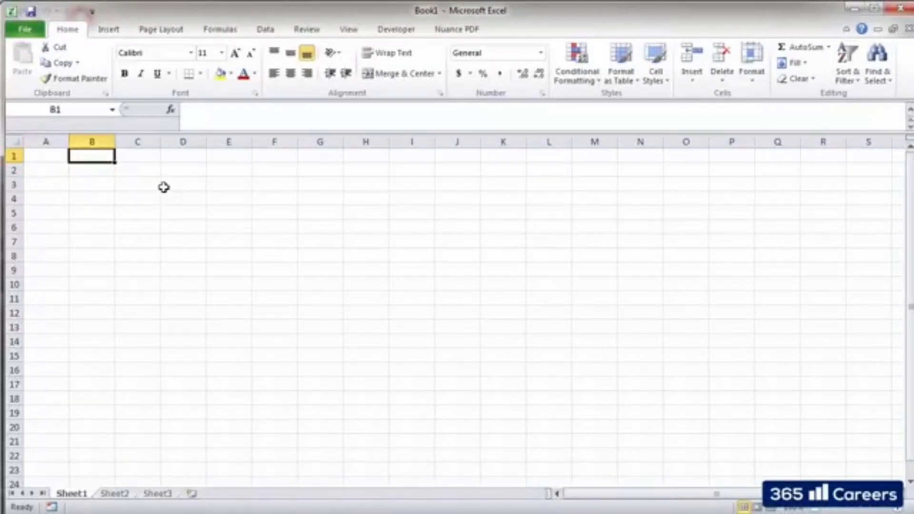
{"action": "key", "text": "Right"}
{"action": "key", "text": "Right"}
{"action": "key", "text": "Right"}
{"action": "key", "text": "Right"}
{"action": "key", "text": "Right"}
{"action": "key", "text": "Right"}
{"action": "key", "text": "Right"}
{"action": "key", "text": "Right"}
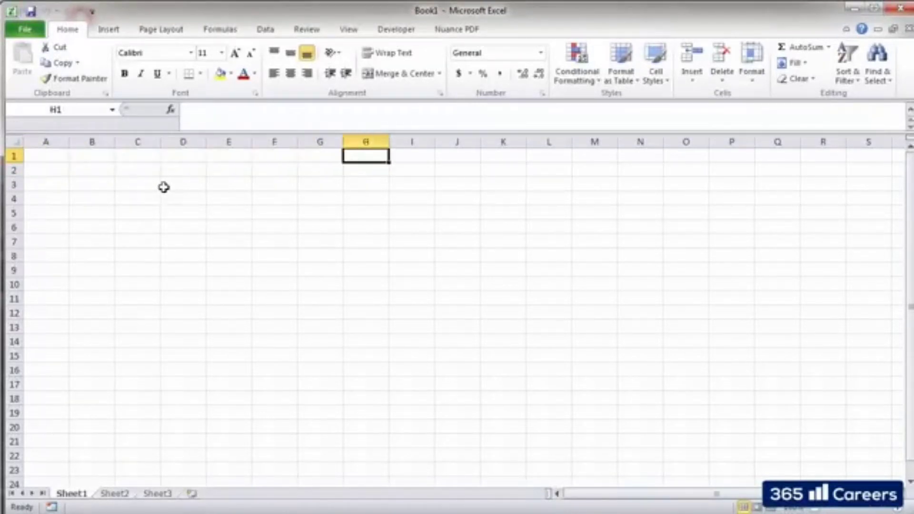
{"action": "key", "text": "ctrl+Right"}
Step: Move back along row 1 from the last column and return to cell A1
{"action": "key", "text": "Left"}
{"action": "key", "text": "Left"}
{"action": "key", "text": "Left"}
{"action": "key", "text": "Left"}
{"action": "key", "text": "Left"}
{"action": "key", "text": "Left"}
{"action": "key", "text": "Left"}
{"action": "key", "text": "Left"}
{"action": "key", "text": "Left"}
{"action": "key", "text": "Left"}
{"action": "key", "text": "Left"}
{"action": "key", "text": "Left"}
{"action": "key", "text": "Left"}
{"action": "key", "text": "Left"}
{"action": "key", "text": "Left"}
{"action": "key", "text": "Left"}
{"action": "key", "text": "Left"}
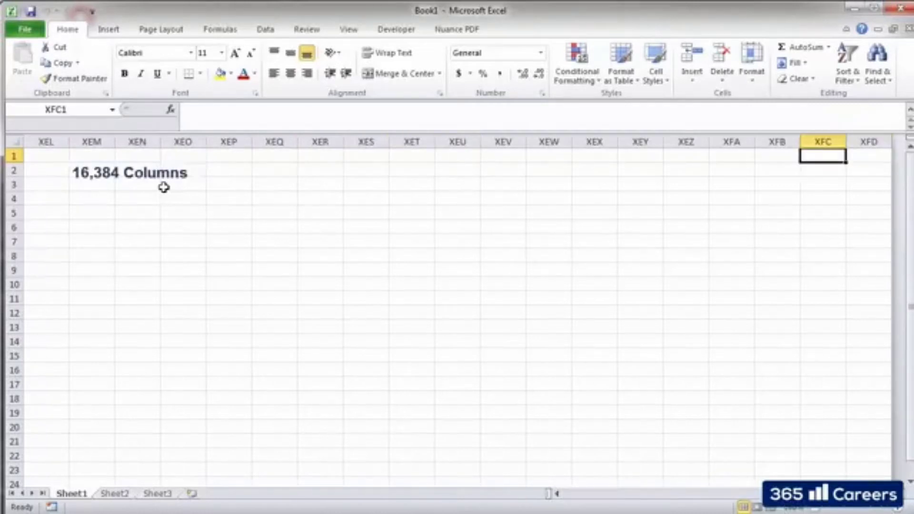
{"action": "key", "text": "Left"}
{"action": "key", "text": "Left"}
{"action": "key", "text": "Left"}
{"action": "key", "text": "Left"}
{"action": "key", "text": "Left"}
{"action": "key", "text": "Left"}
{"action": "key", "text": "Left"}
{"action": "key", "text": "Left"}
{"action": "key", "text": "Left"}
{"action": "key", "text": "Left"}
{"action": "key", "text": "Left"}
{"action": "key", "text": "Left"}
{"action": "key", "text": "Left"}
{"action": "key", "text": "Left"}
{"action": "key", "text": "Left"}
{"action": "key", "text": "Left"}
{"action": "key", "text": "Left"}
{"action": "key", "text": "Left"}
{"action": "key", "text": "Left"}
{"action": "key", "text": "Left"}
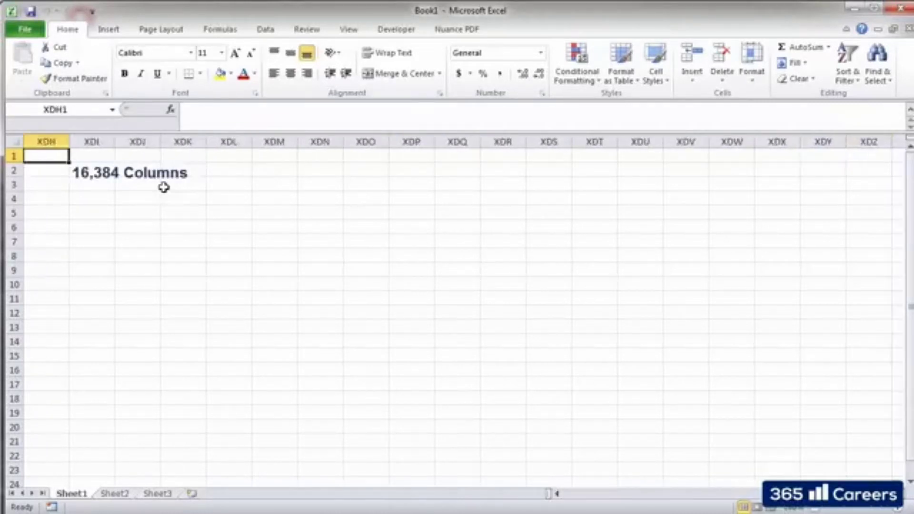
{"action": "key", "text": "ctrl+Left"}
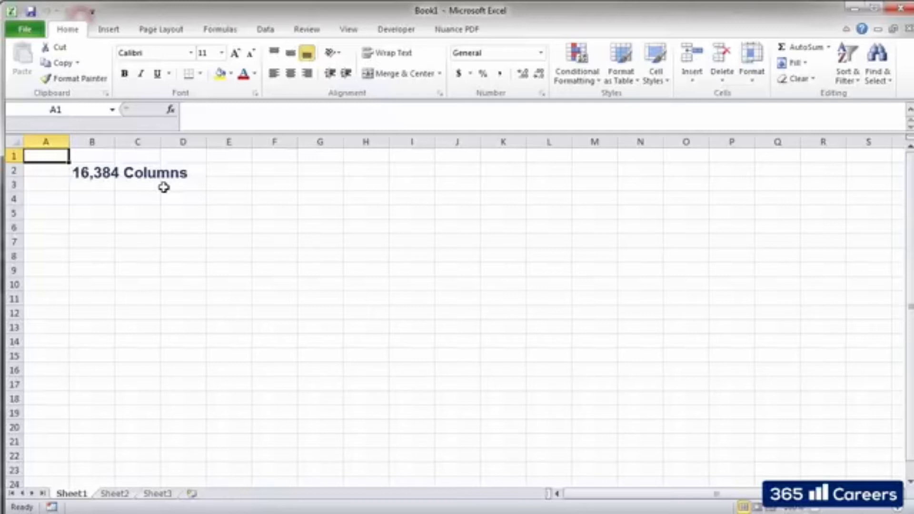
Step: Go down column A to the last row of the worksheet and return to cell A1
{"action": "key", "text": "Down"}
{"action": "key", "text": "Down"}
{"action": "key", "text": "Down"}
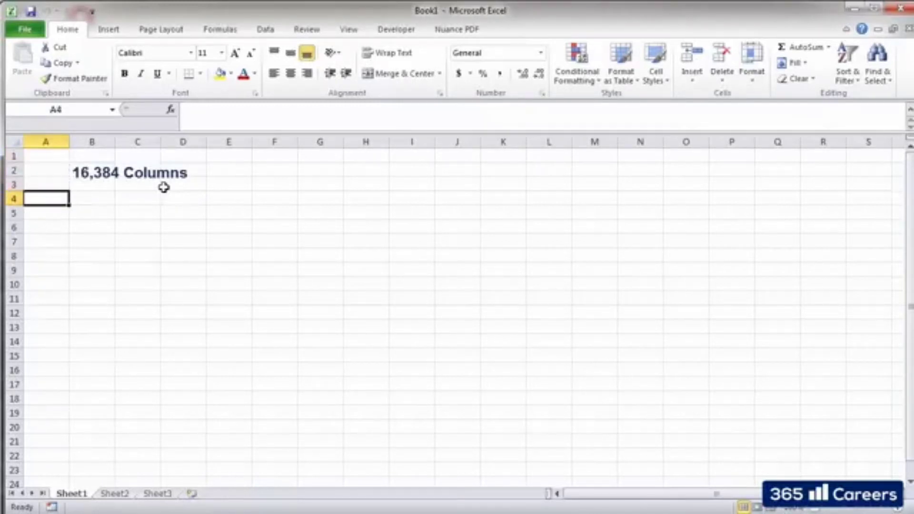
{"action": "key", "text": "ctrl+Down"}
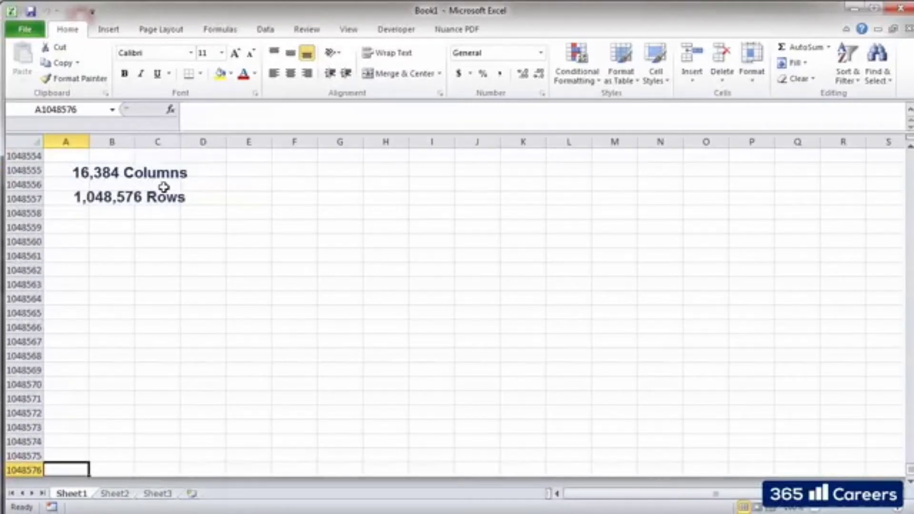
{"action": "key", "text": "ctrl+Up"}
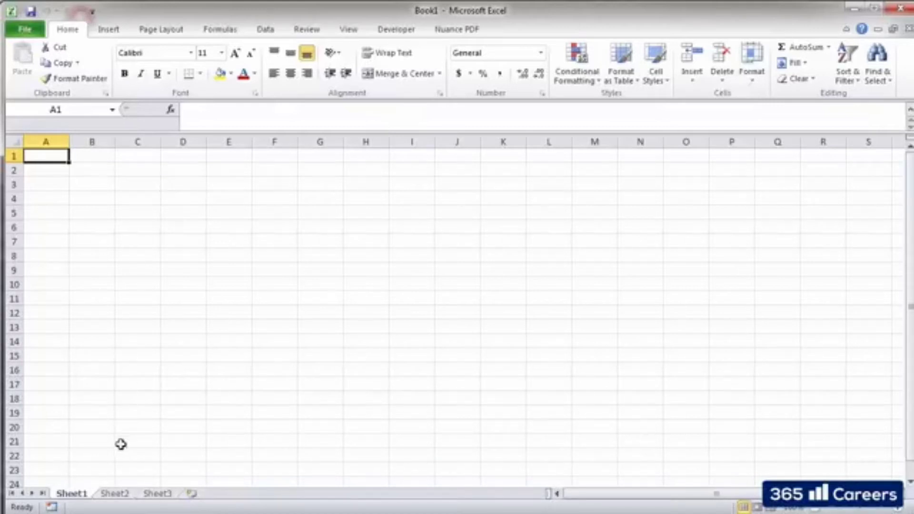
Step: Insert a new worksheet in front of Sheet1 and select cell F21 in it
{"action": "right_click", "coordinate": [88, 496]}
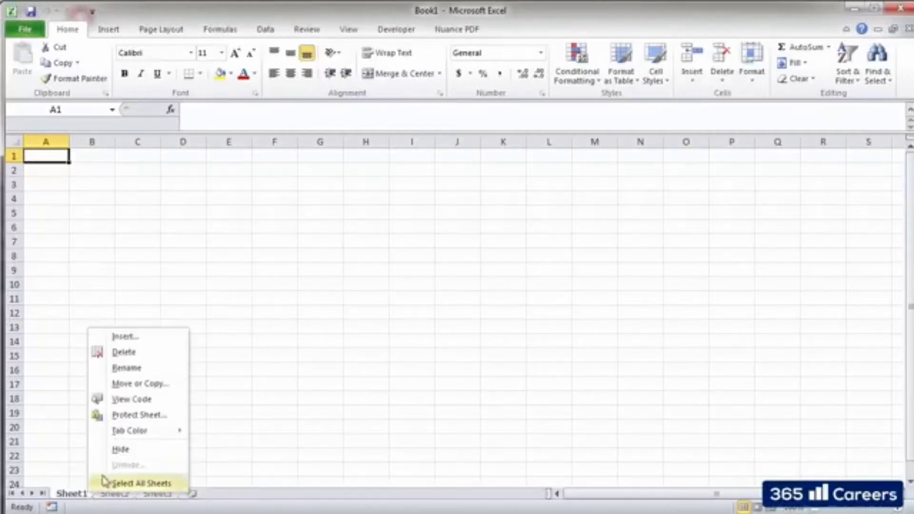
{"action": "left_click", "coordinate": [128, 336]}
{"action": "left_click", "coordinate": [327, 453]}
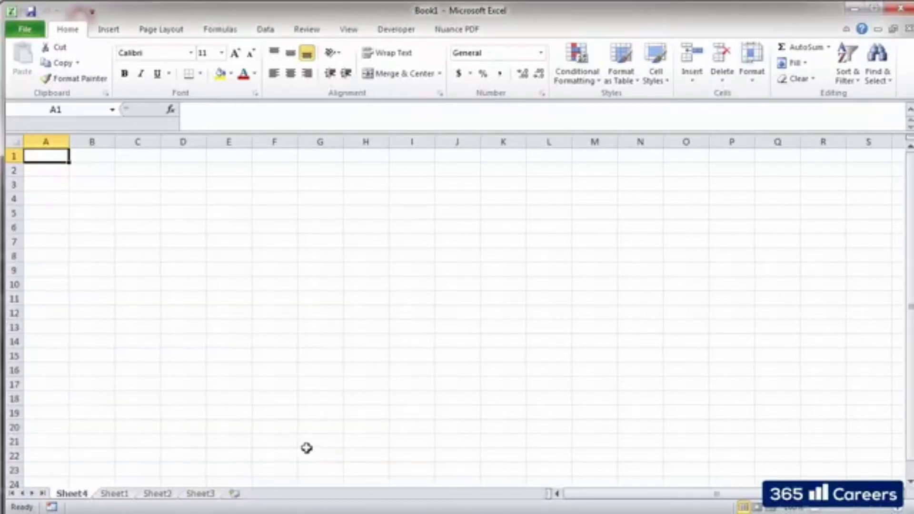
{"action": "left_click", "coordinate": [254, 440]}
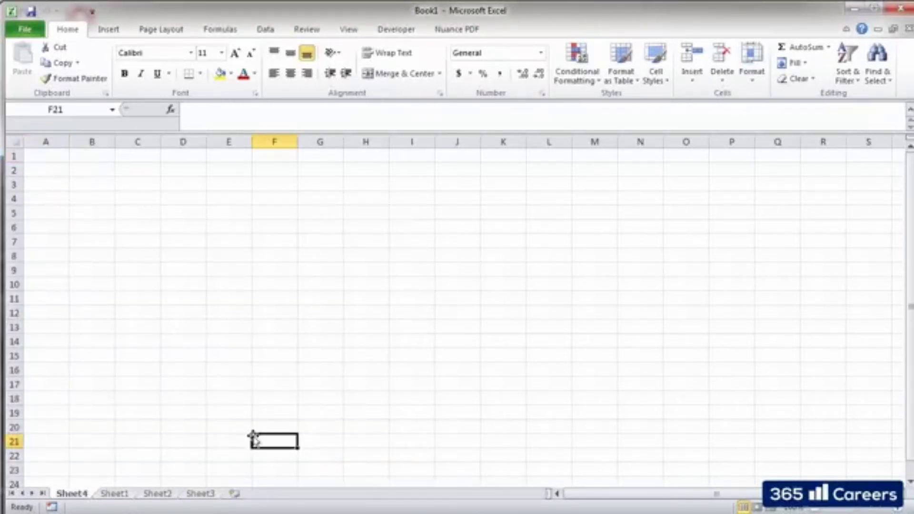
Step: Move Sheet1 in front of Sheet4 and delete Sheet1 from the workbook
{"action": "left_click", "coordinate": [127, 495]}
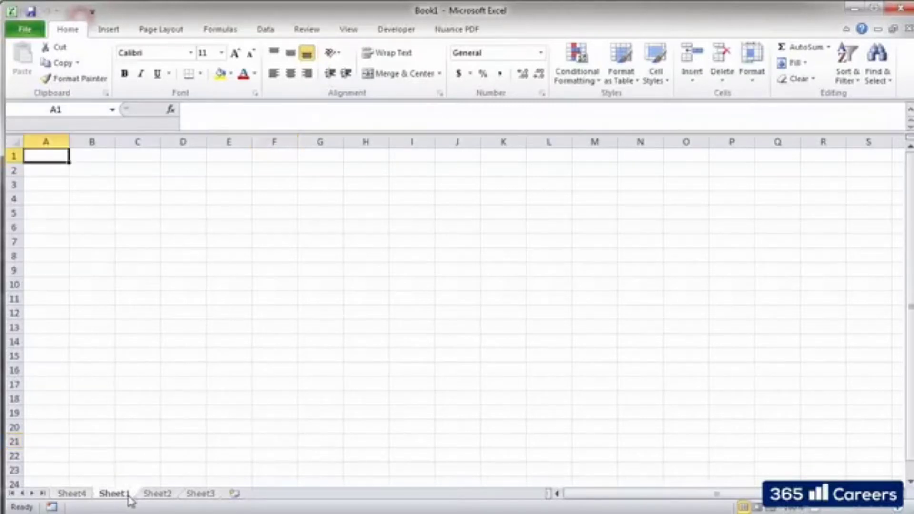
{"action": "left_click_drag", "start_coordinate": [82, 479], "coordinate": [80, 479]}
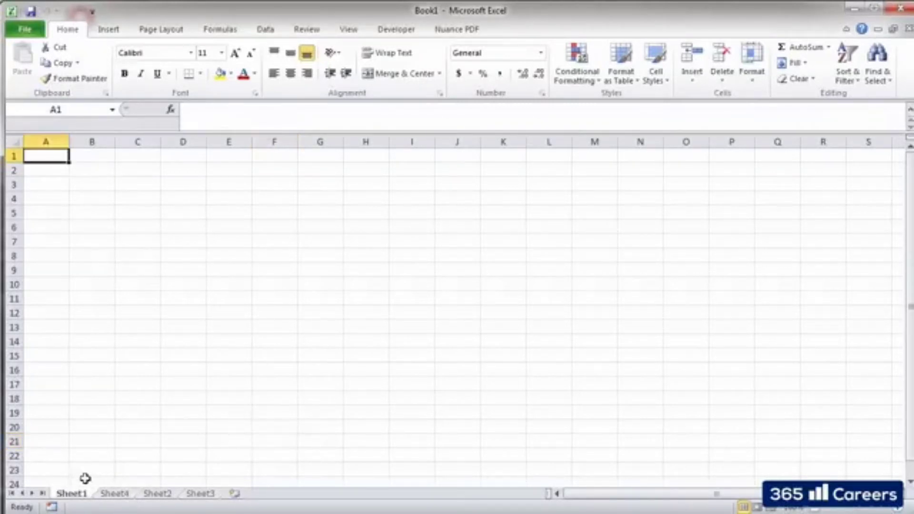
{"action": "right_click", "coordinate": [82, 495]}
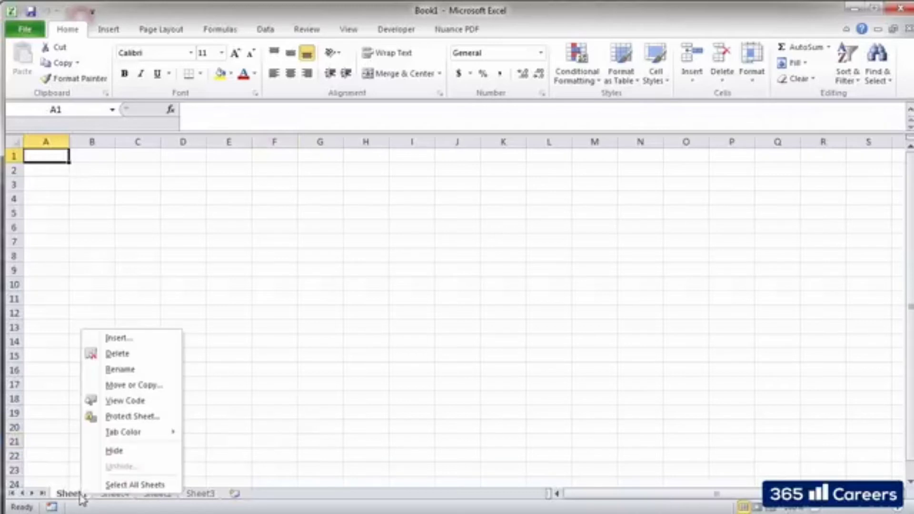
{"action": "left_click", "coordinate": [130, 358]}
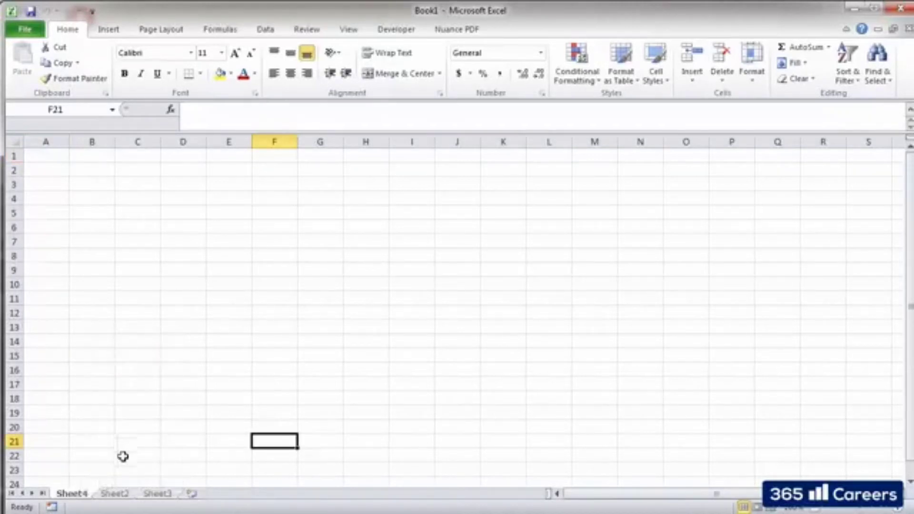
Step: Switch to Sheet2 and view the commands available for that worksheet without applying any
{"action": "left_click", "coordinate": [125, 494]}
{"action": "right_click", "coordinate": [128, 495]}
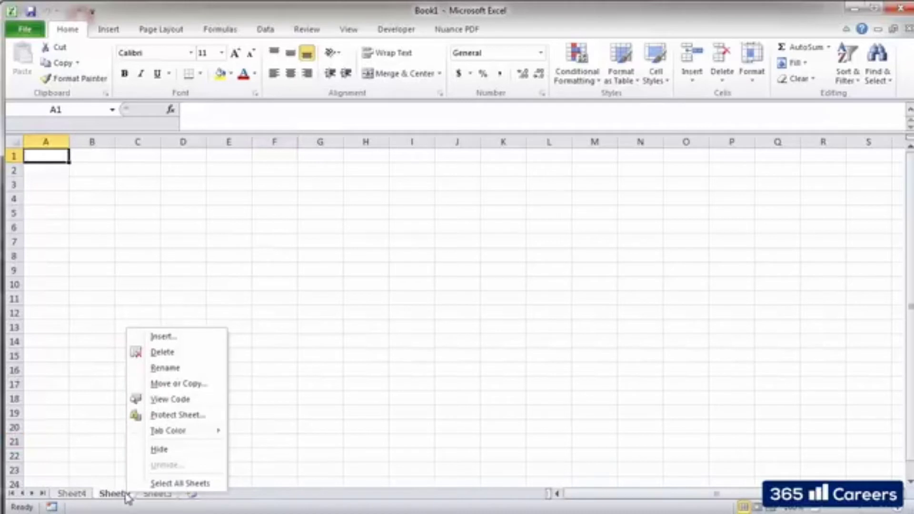
{"action": "key", "text": "Escape"}
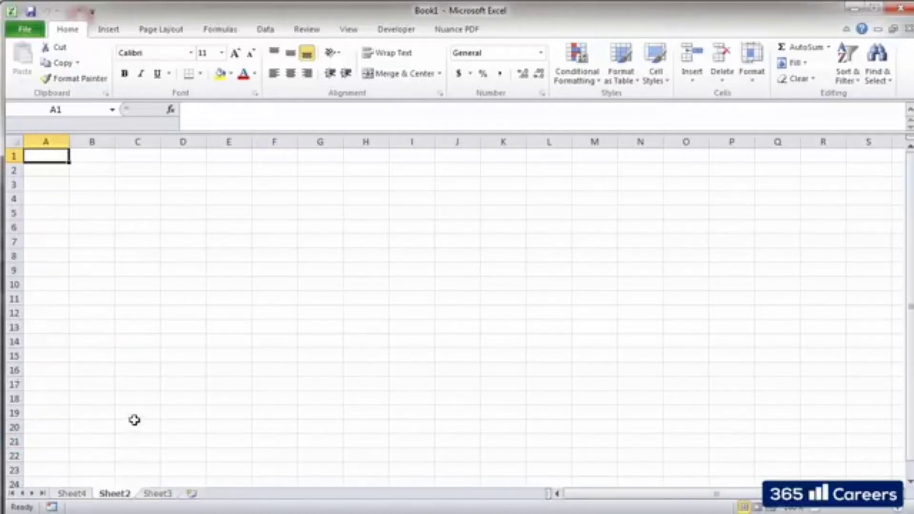
Step: Select cells E7 and A1 in turn and open A1 for editing
{"action": "left_click", "coordinate": [247, 243]}
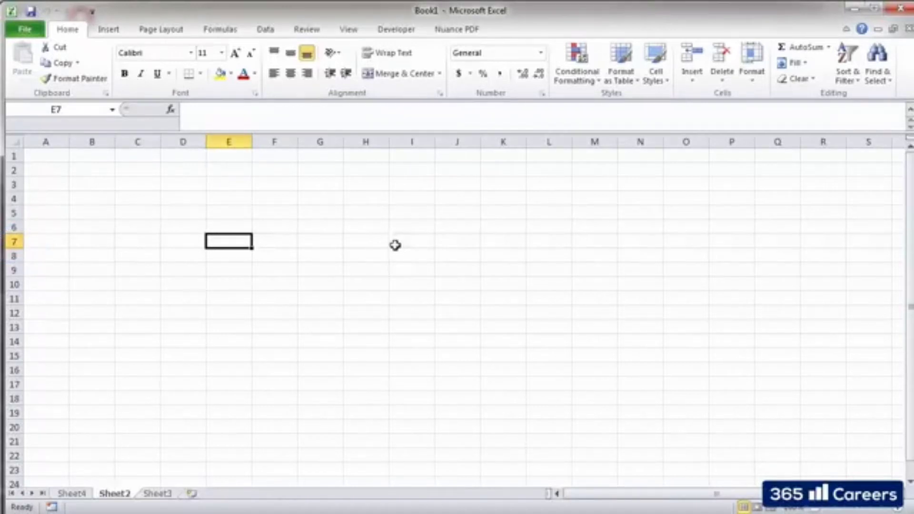
{"action": "left_click", "coordinate": [52, 157]}
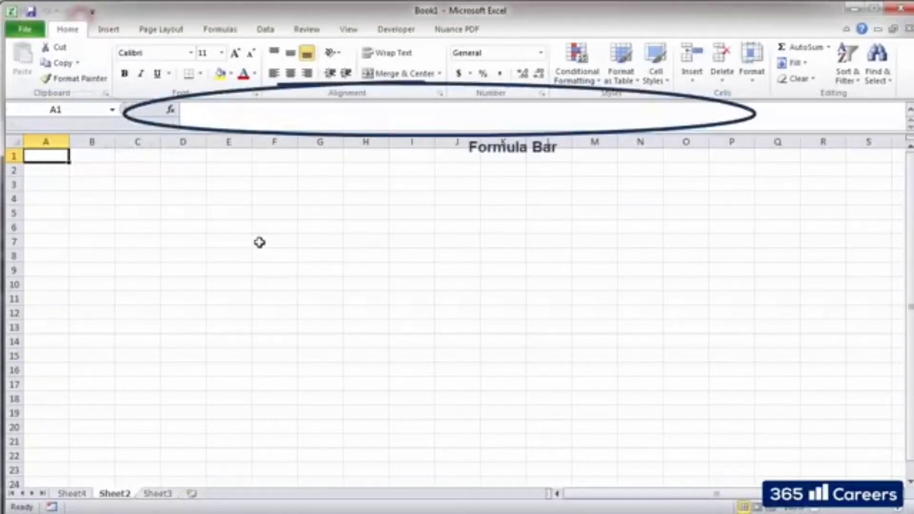
{"action": "left_click", "coordinate": [191, 113]}
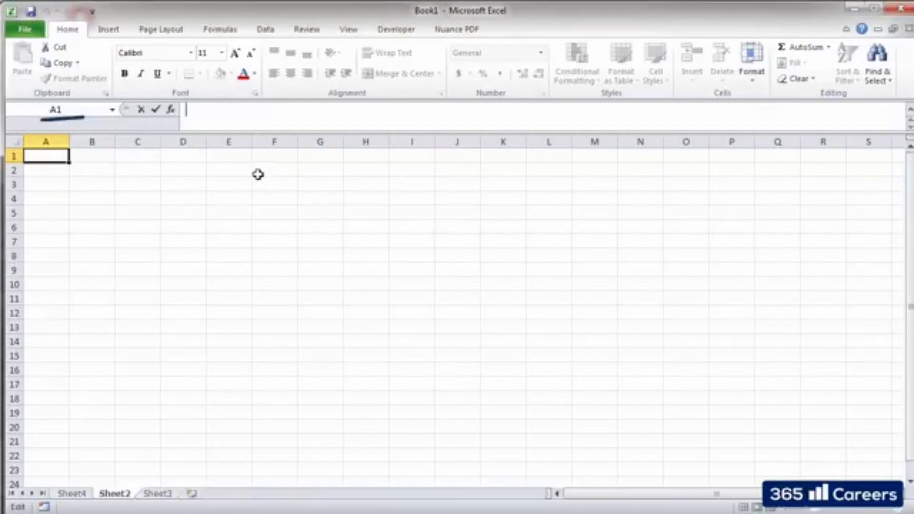
Step: Enter 12 in cell E5 of Sheet2 and clear that cell
{"action": "left_click", "coordinate": [239, 219]}
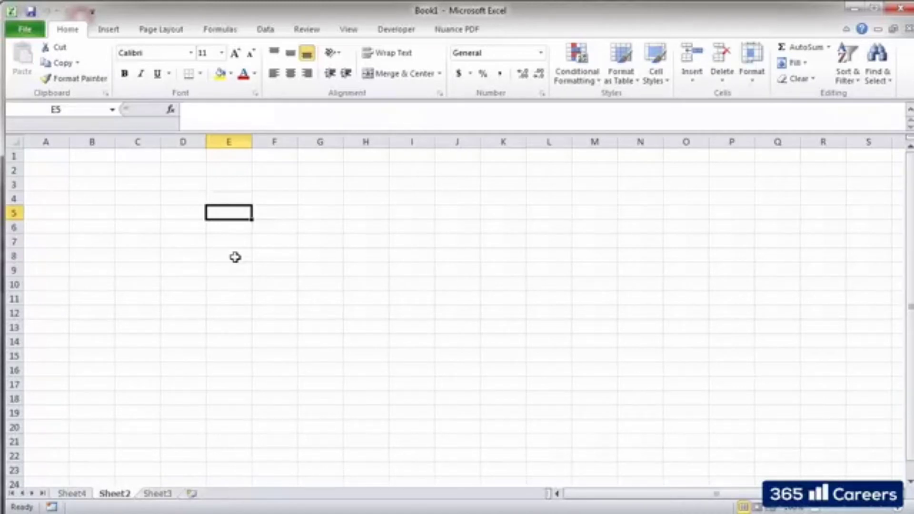
{"action": "left_click", "coordinate": [213, 120]}
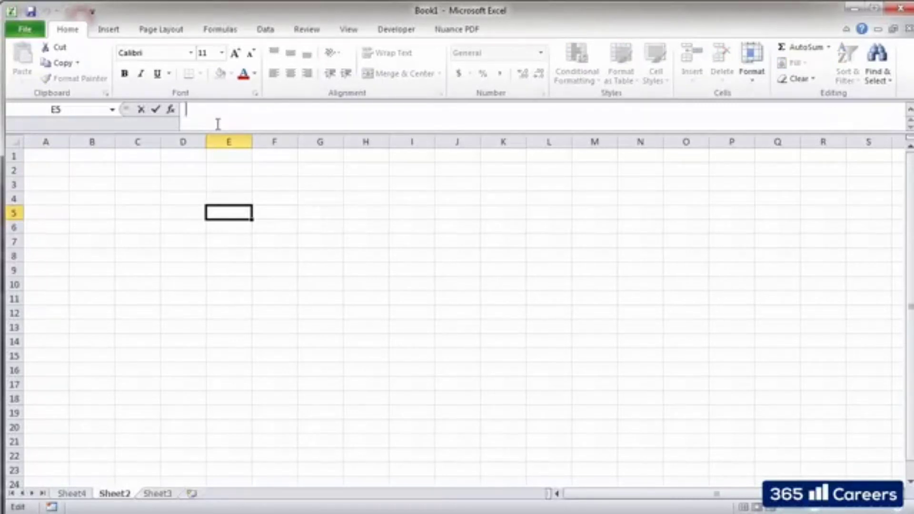
{"action": "type", "text": "12"}
{"action": "left_click", "coordinate": [285, 252]}
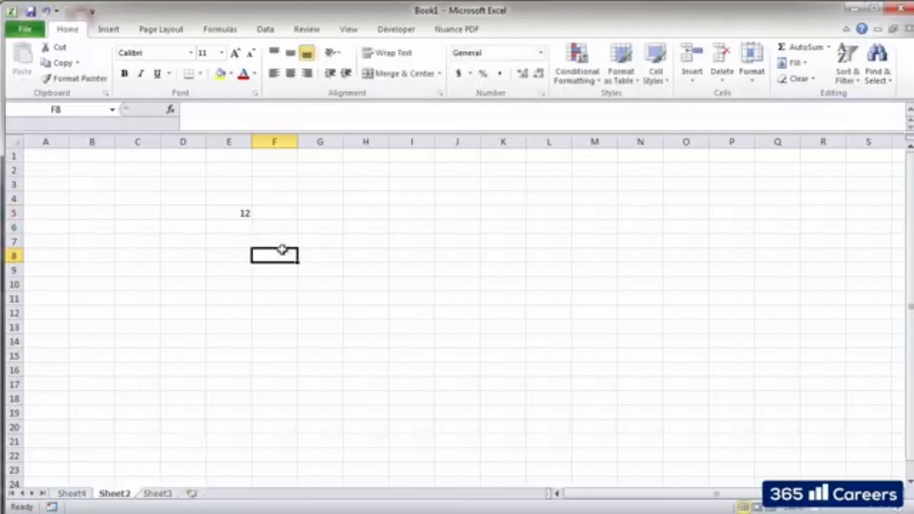
{"action": "left_click", "coordinate": [243, 212]}
{"action": "key", "text": "Delete"}
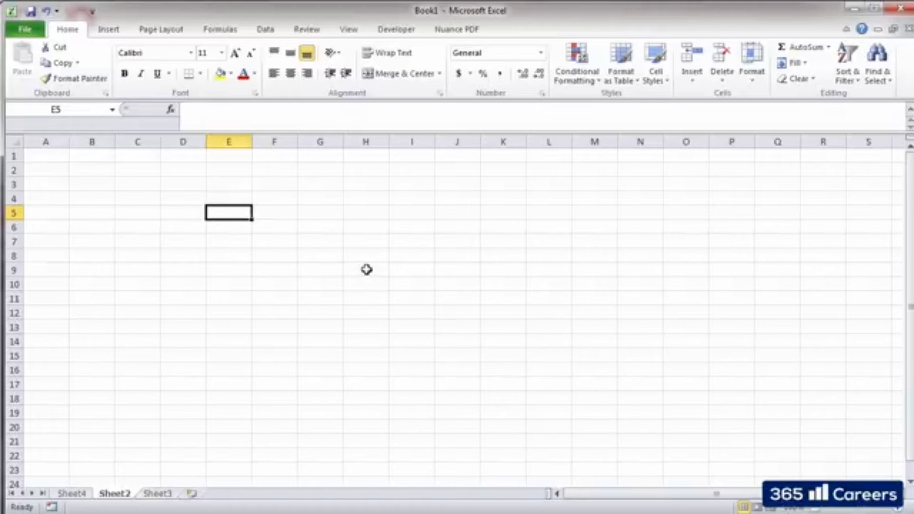
Step: Start a +SUM formula in cell E5 to view the suggested functions and cancel the entry
{"action": "type", "text": "="}
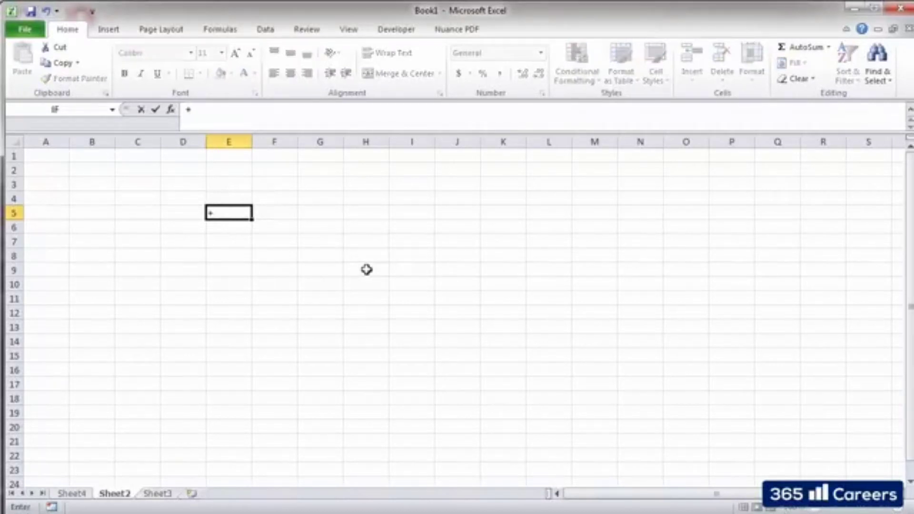
{"action": "type", "text": "SUM"}
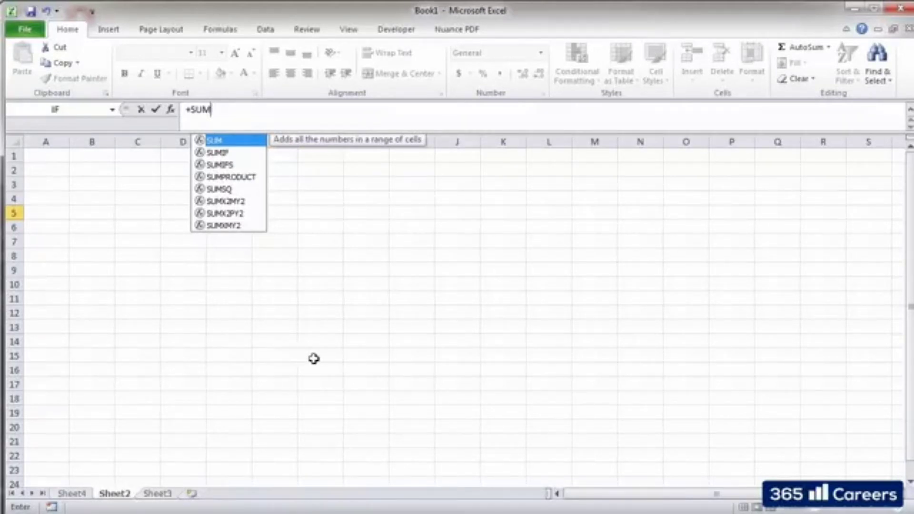
{"action": "key", "text": "Escape"}
{"action": "key", "text": "Escape"}
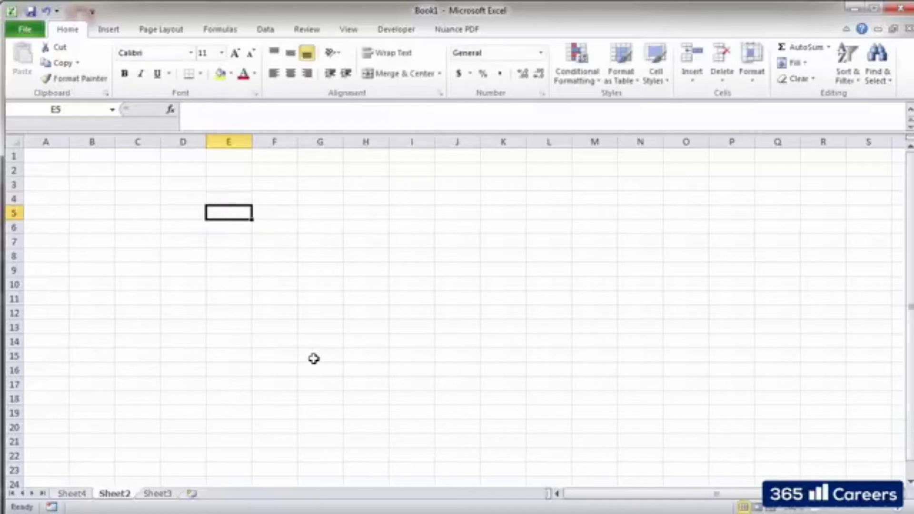